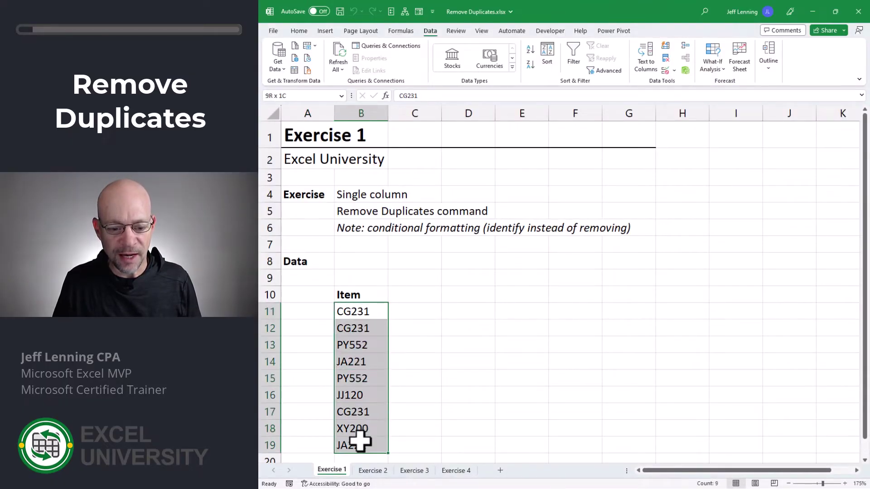
Step: Select cell B11, the first item code in the Exercise 1 list
click(365, 309)
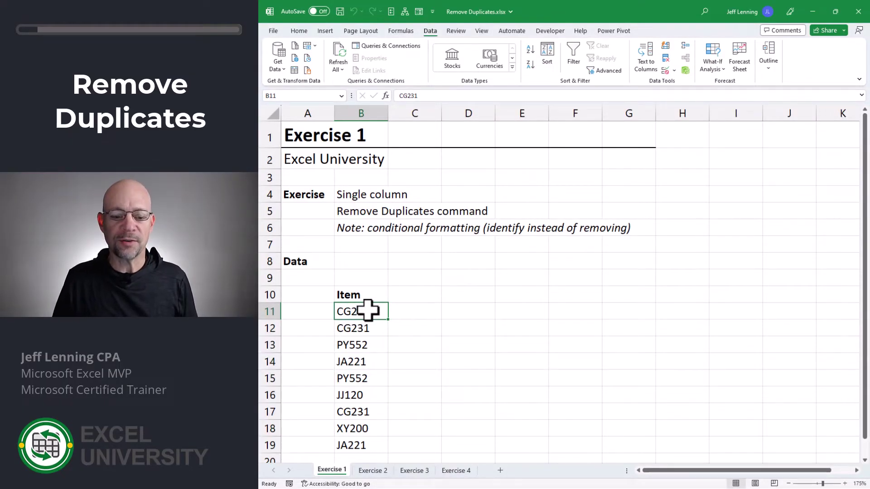
click(367, 327)
click(371, 345)
click(366, 312)
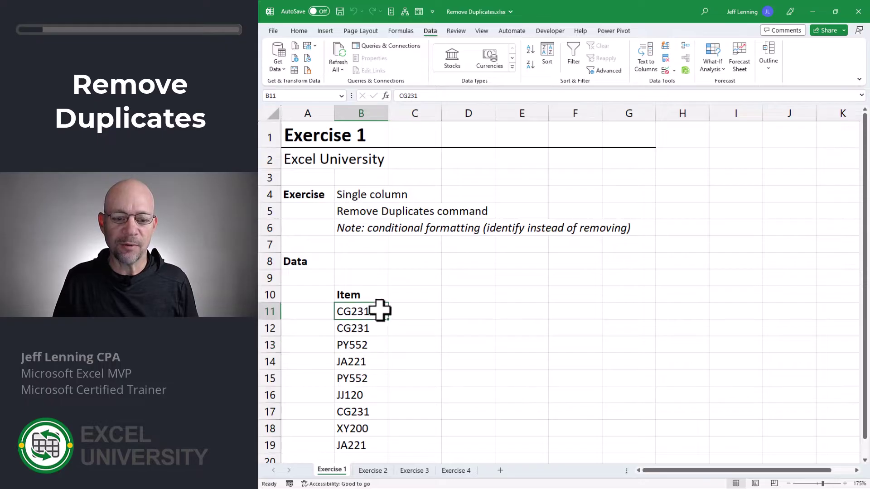
Step: Remove duplicates from the Item list, deleting four repeats and keeping five unique codes
click(667, 59)
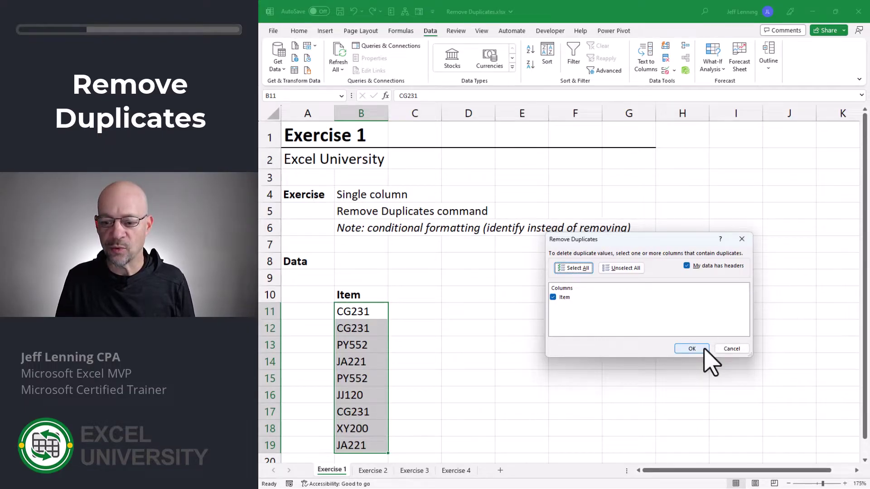
click(692, 349)
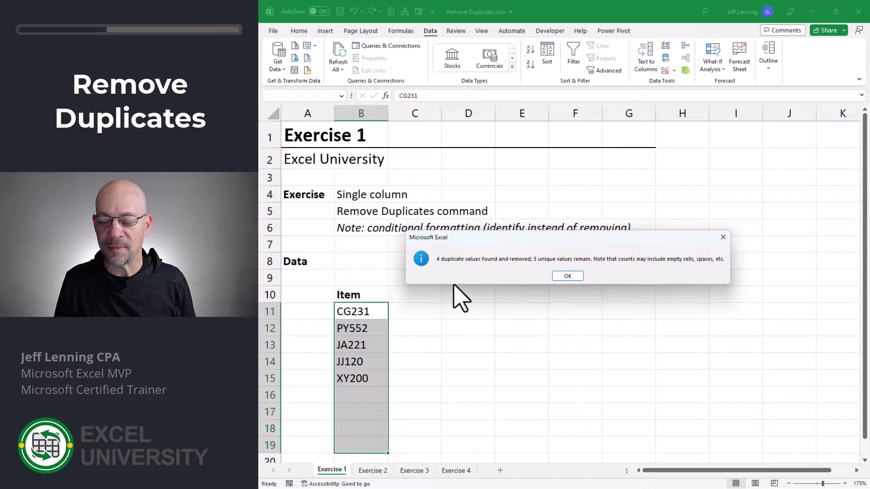
click(572, 277)
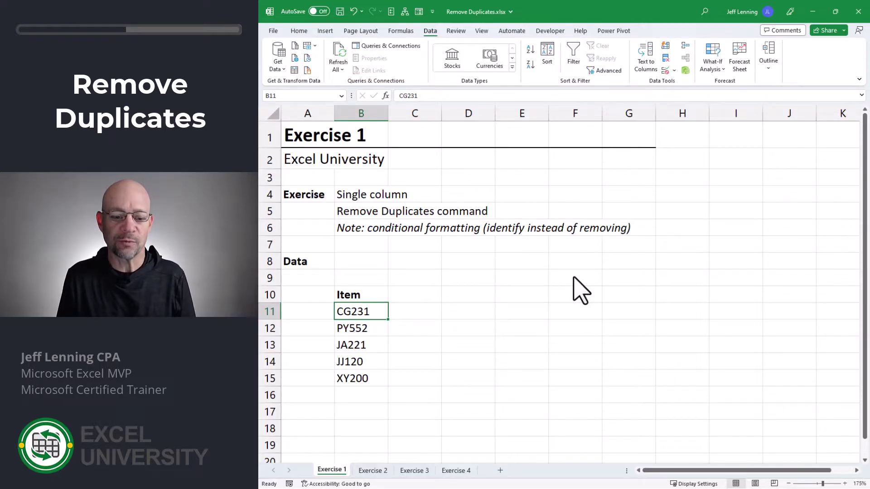
Step: Undo the removal and highlight duplicate values in B11:B19 with Light Red Fill
key(ctrl+z)
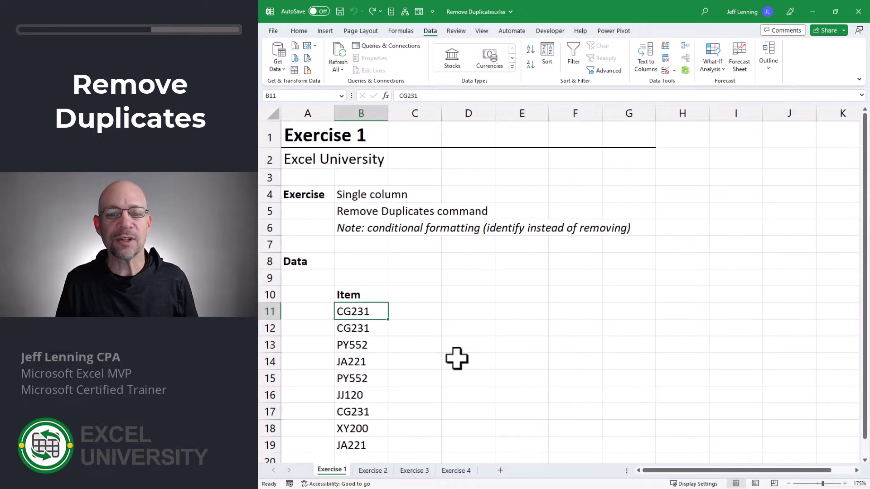
drag(375, 311, 374, 445)
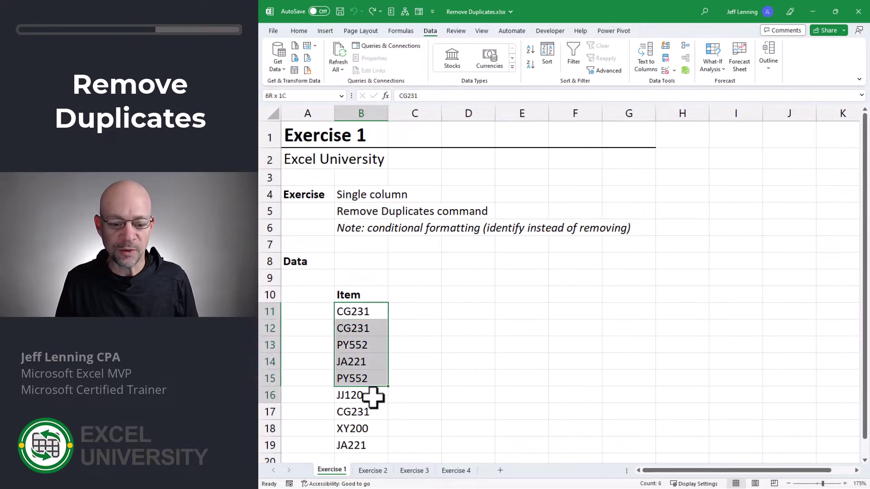
click(299, 31)
click(638, 47)
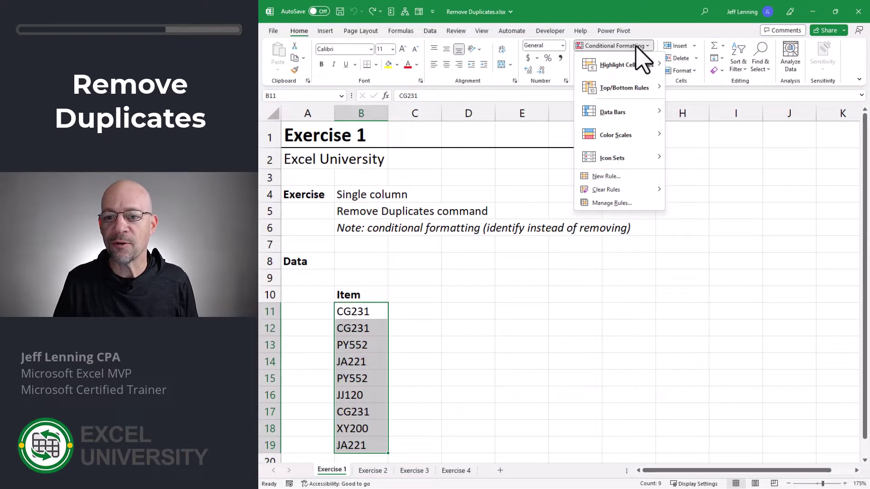
mouse_move(619, 65)
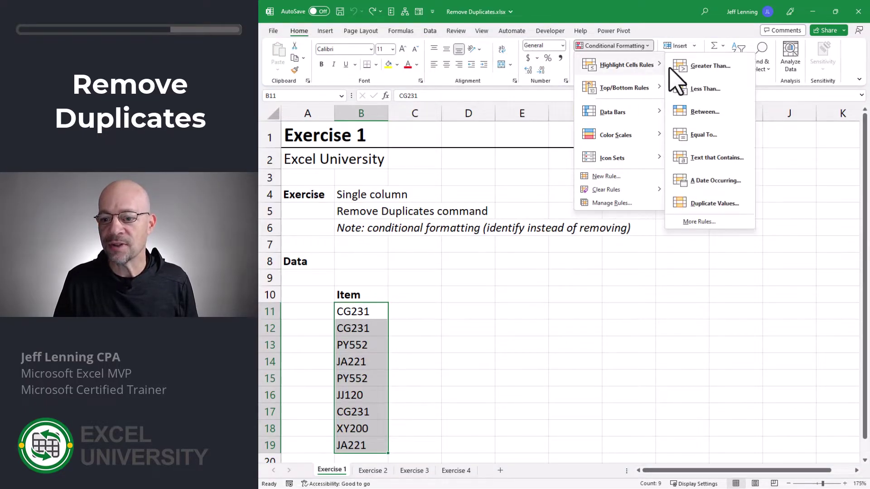
click(734, 214)
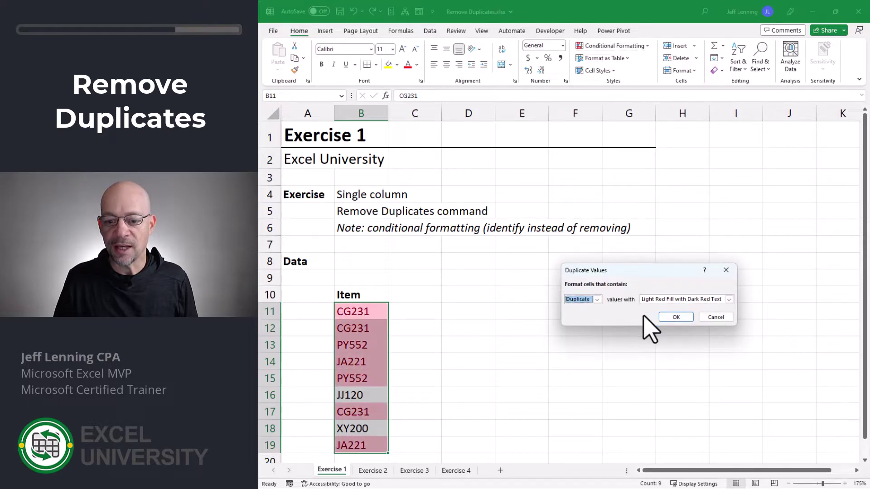
click(597, 298)
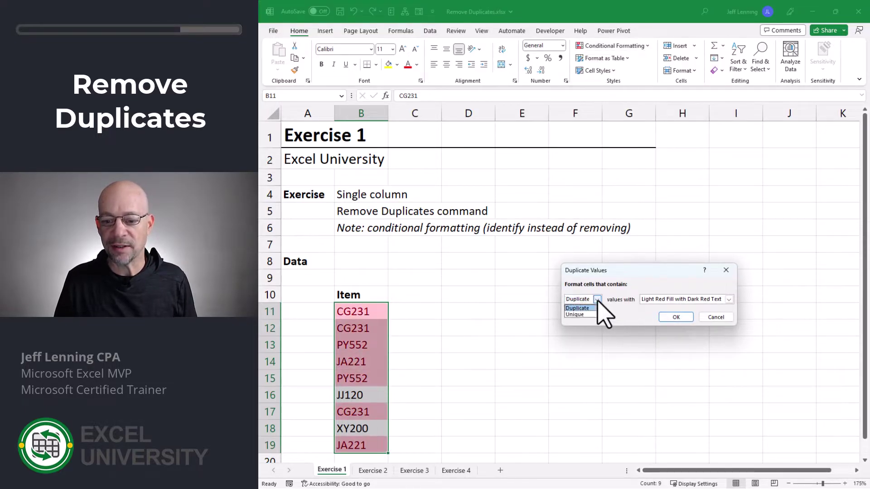
click(577, 307)
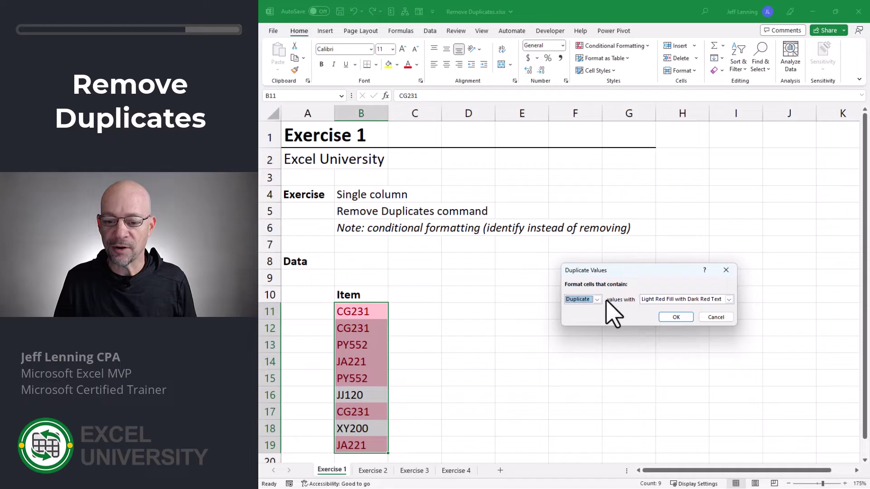
click(675, 299)
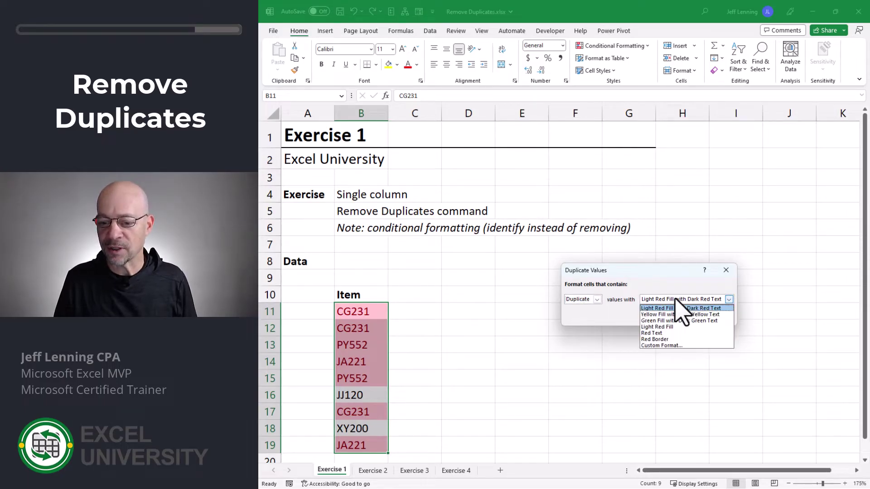
click(676, 302)
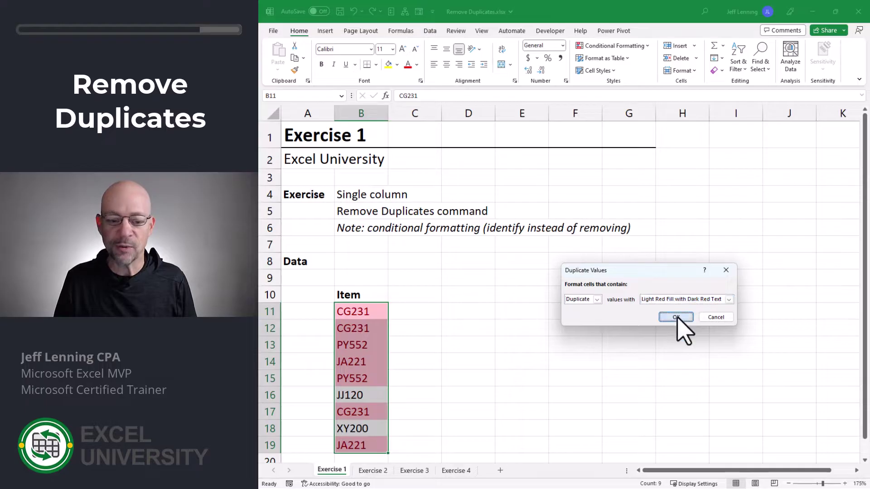
click(676, 317)
click(610, 347)
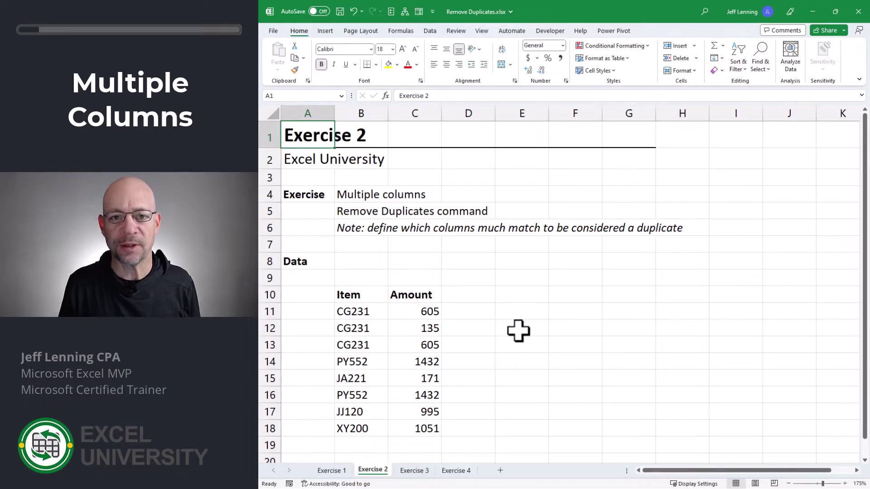
Step: On Exercise 2, select the repeated CG231 rows with and without their amounts
click(469, 315)
click(367, 314)
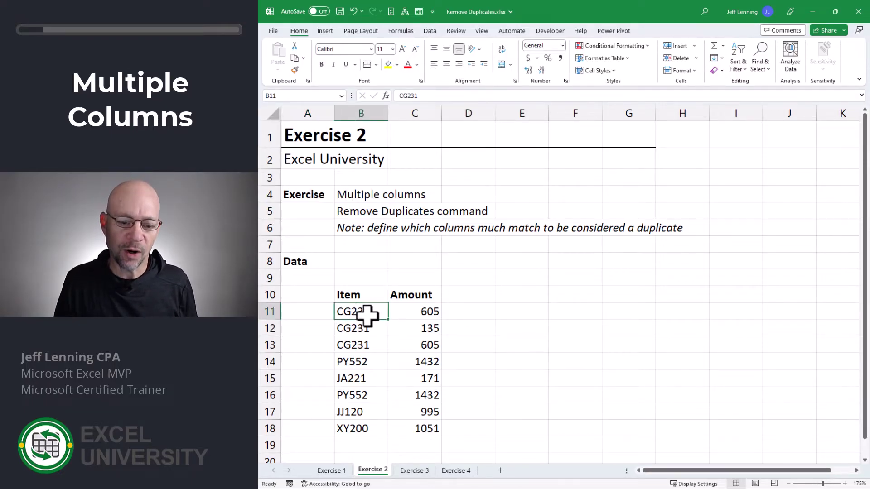
drag(367, 314, 428, 344)
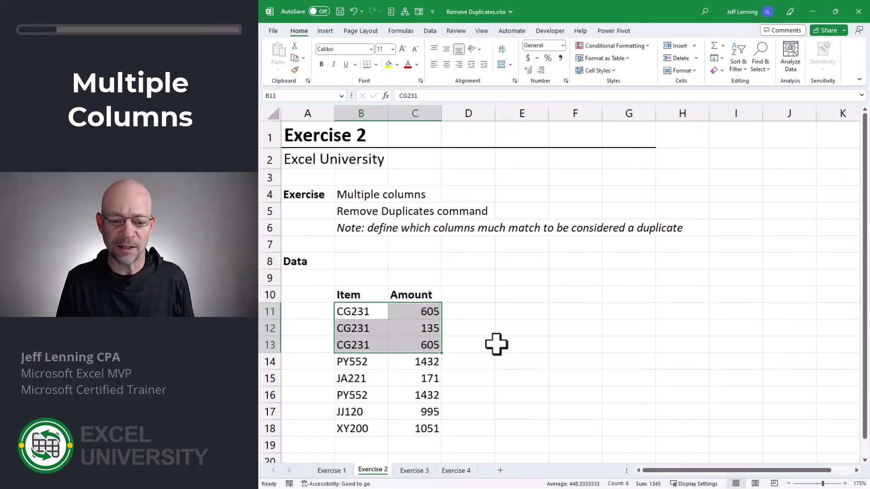
drag(365, 311, 365, 344)
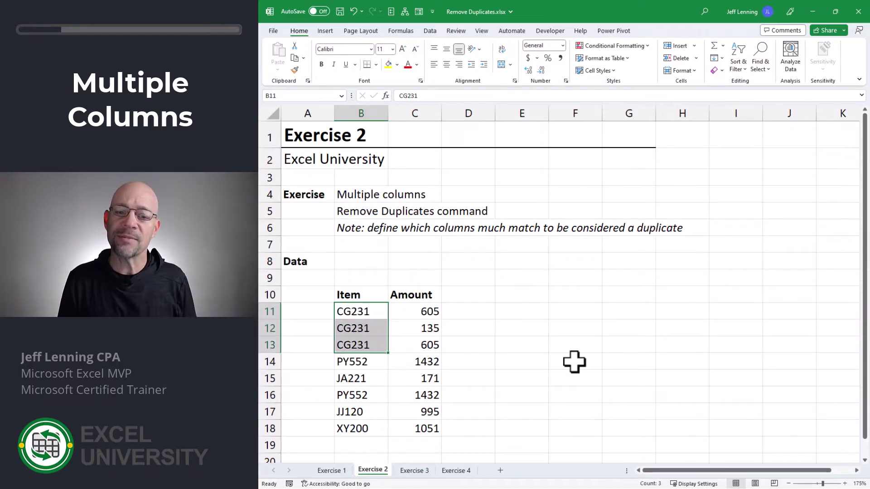
click(367, 335)
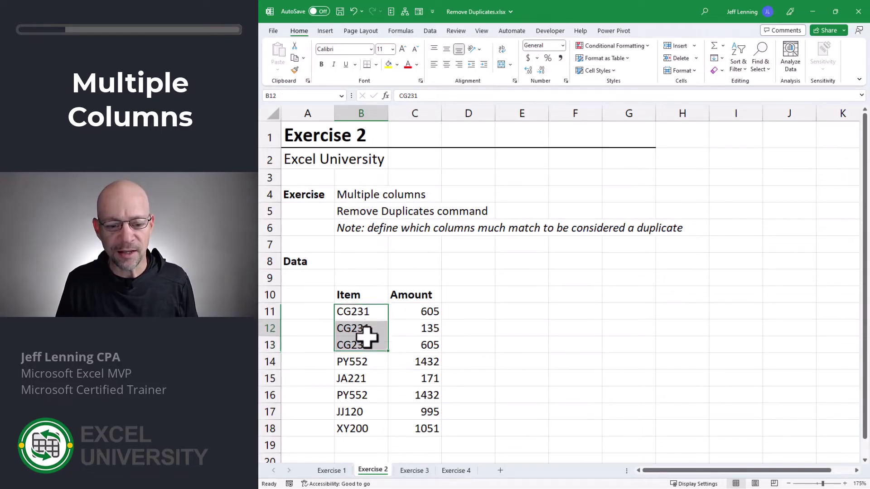
drag(367, 335, 401, 350)
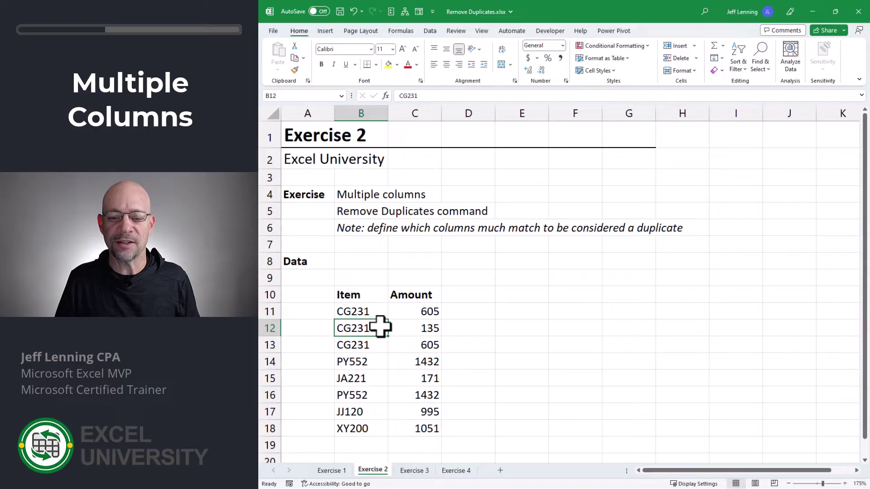
Step: Remove duplicate rows comparing Item only, deleting three and leaving five items with amounts
click(430, 30)
click(665, 59)
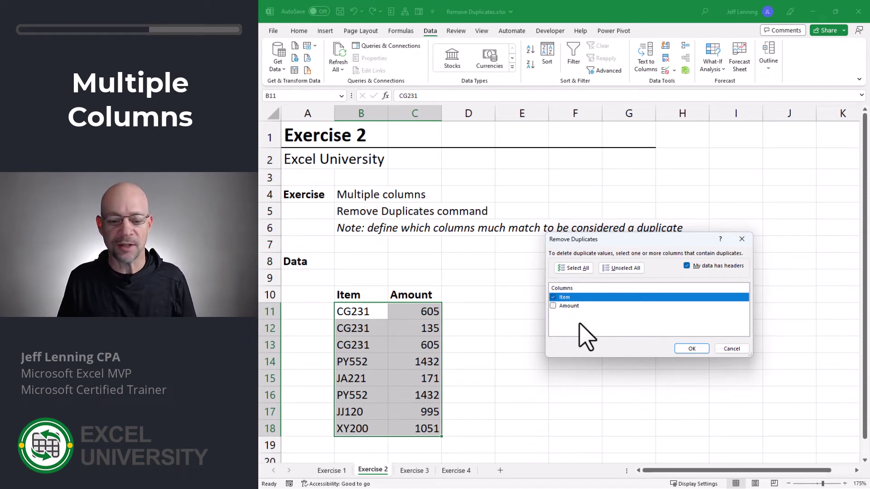
click(553, 306)
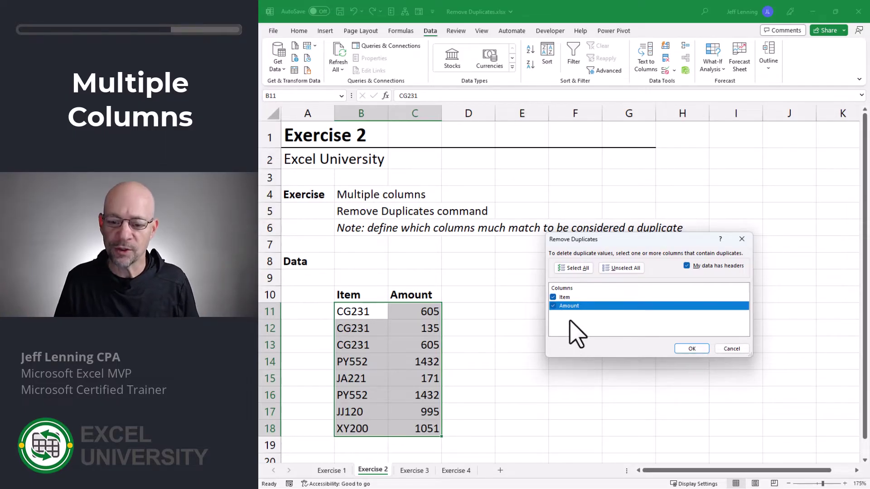
click(552, 305)
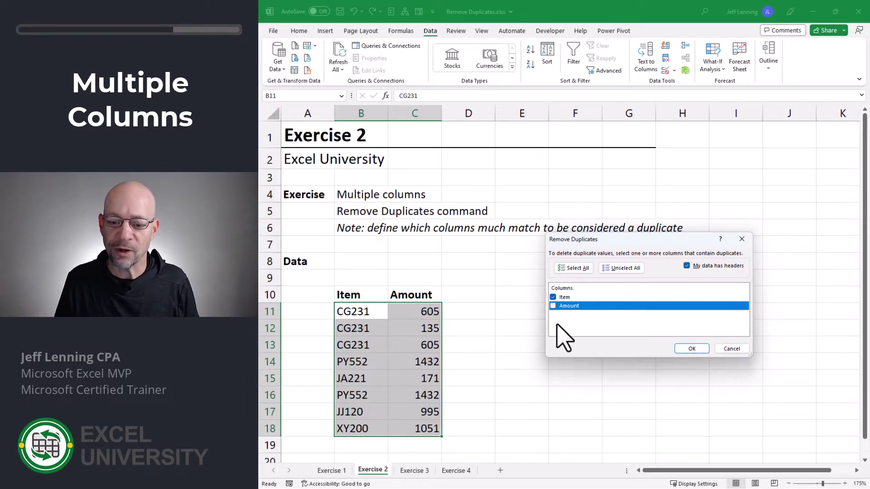
click(691, 348)
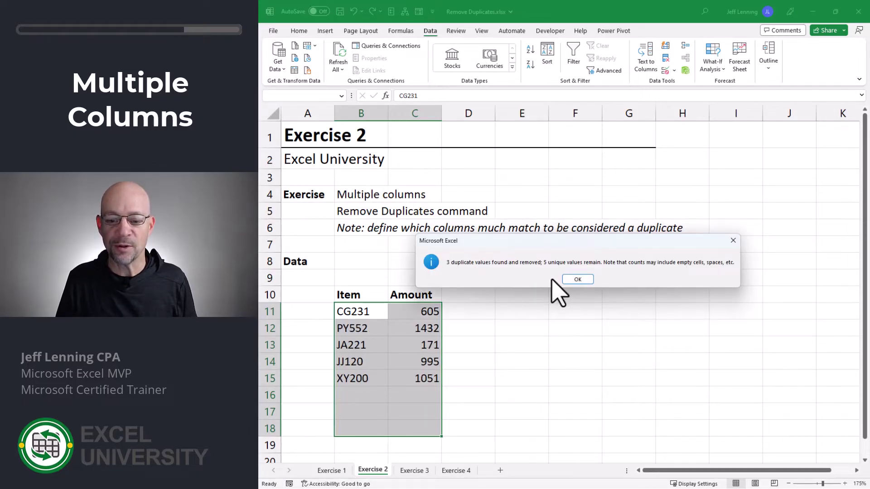
click(578, 280)
click(358, 329)
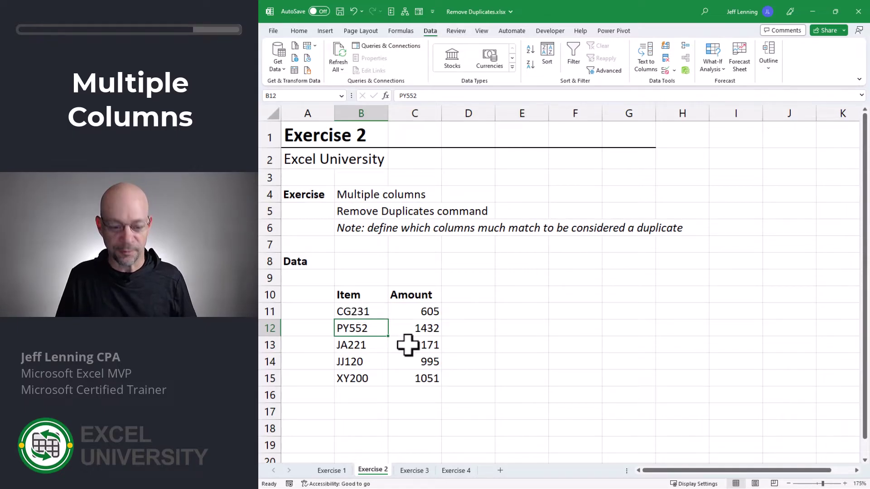
Step: Undo, then remove rows duplicated on both Item and Amount, leaving six rows
key(ctrl+z)
click(379, 312)
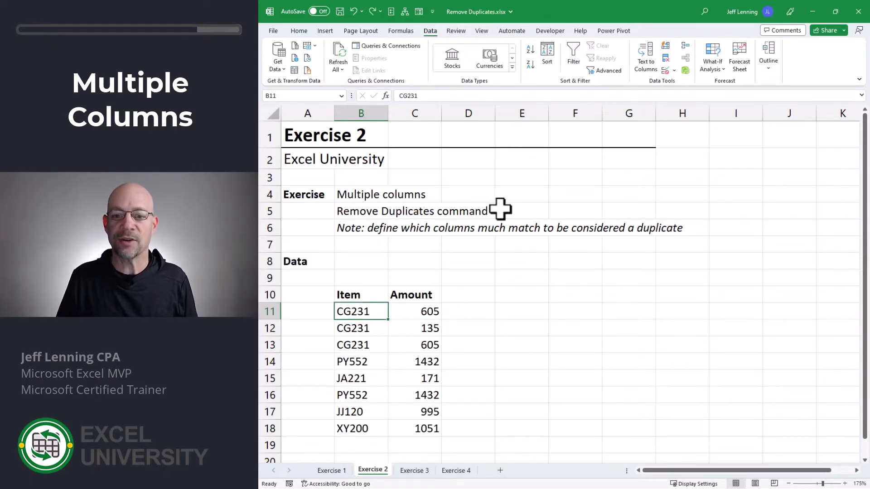
click(665, 59)
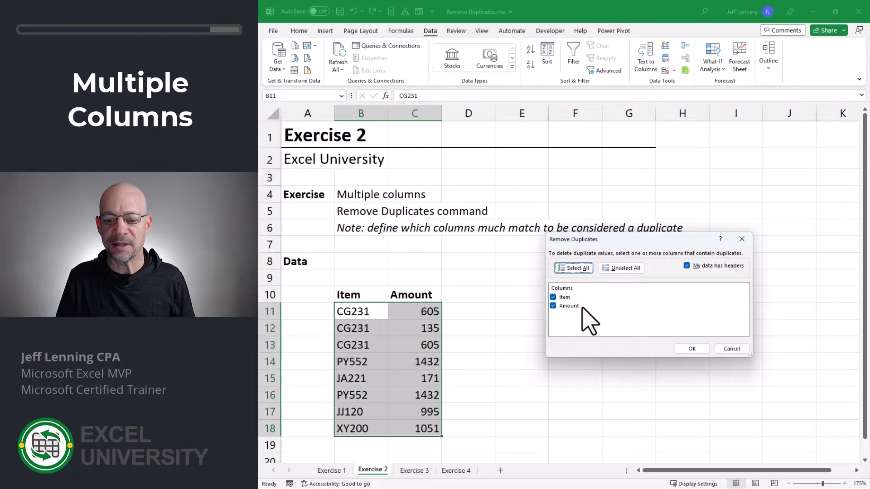
click(691, 348)
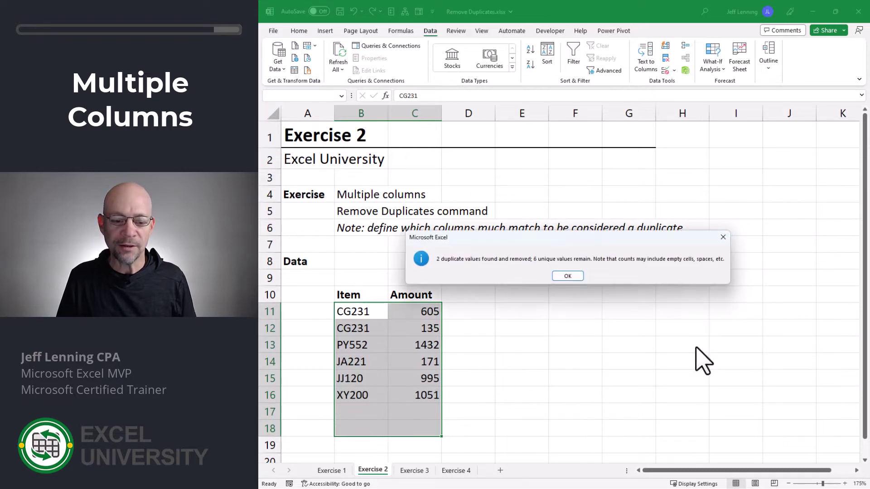
click(568, 276)
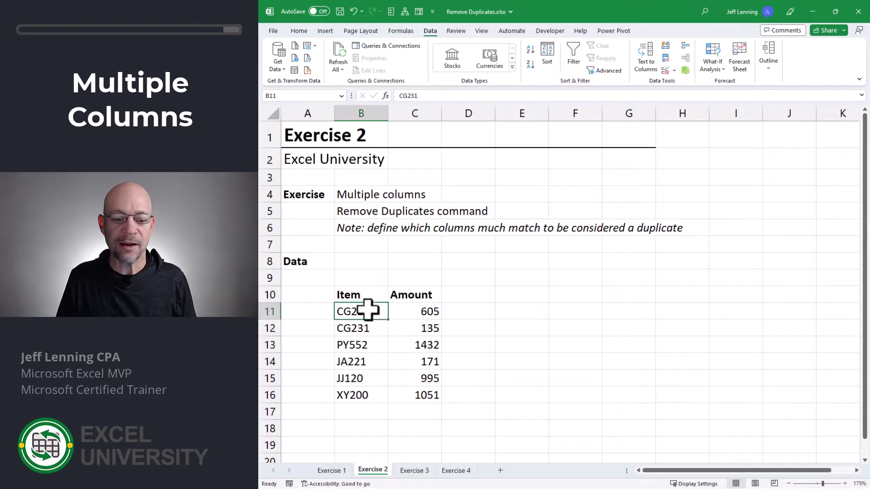
drag(368, 310, 413, 328)
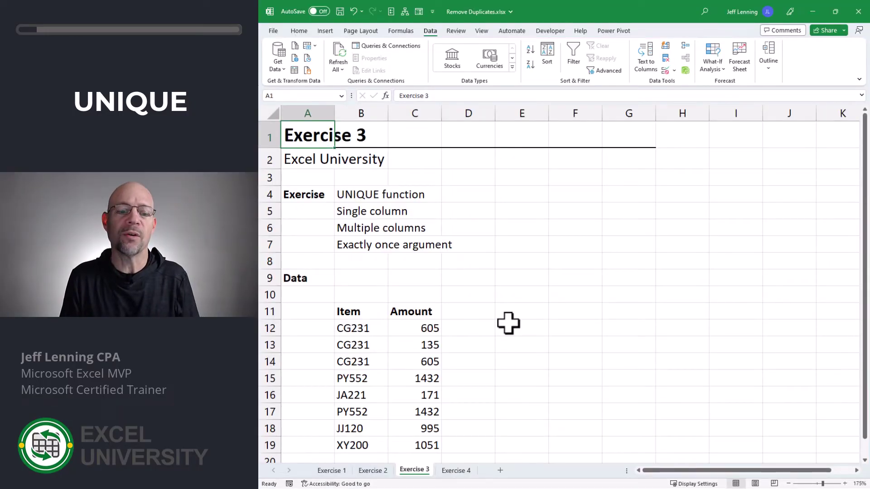
click(507, 323)
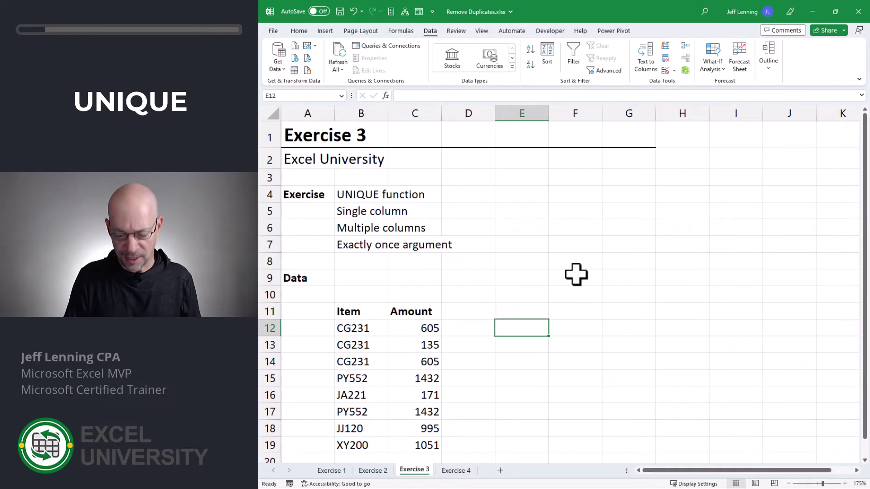
text(=uni)
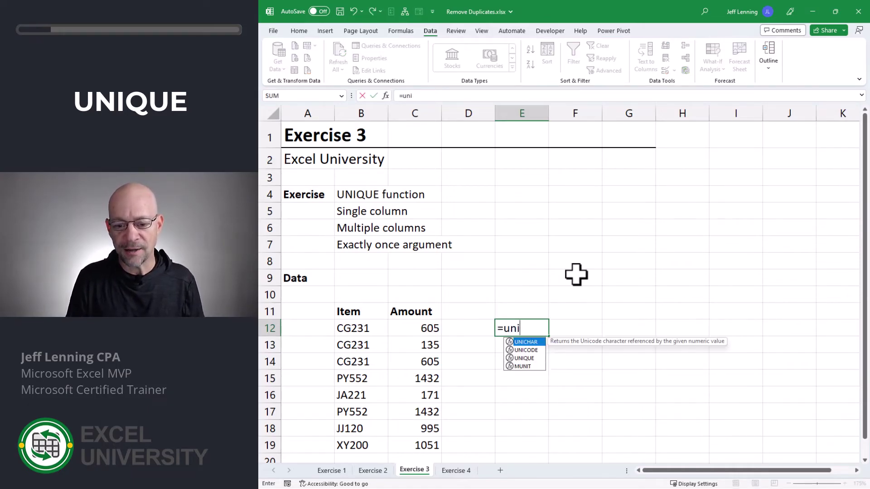
key(Down)
key(Down)
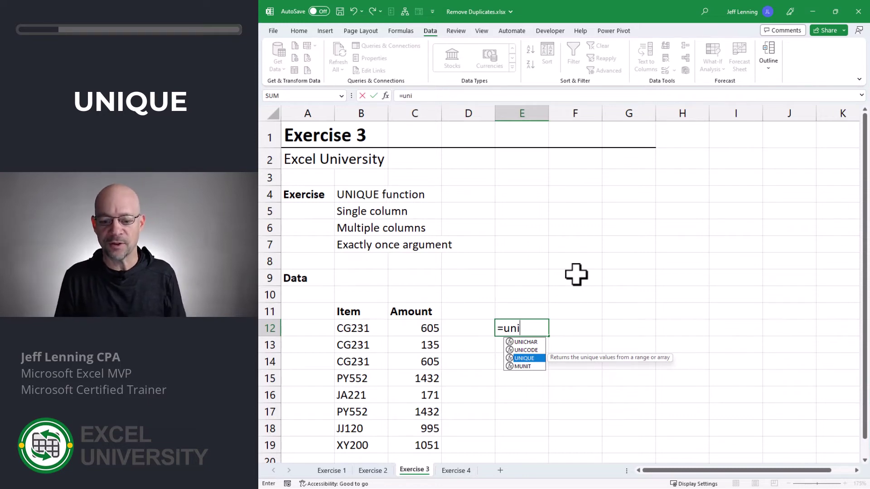
key(Tab)
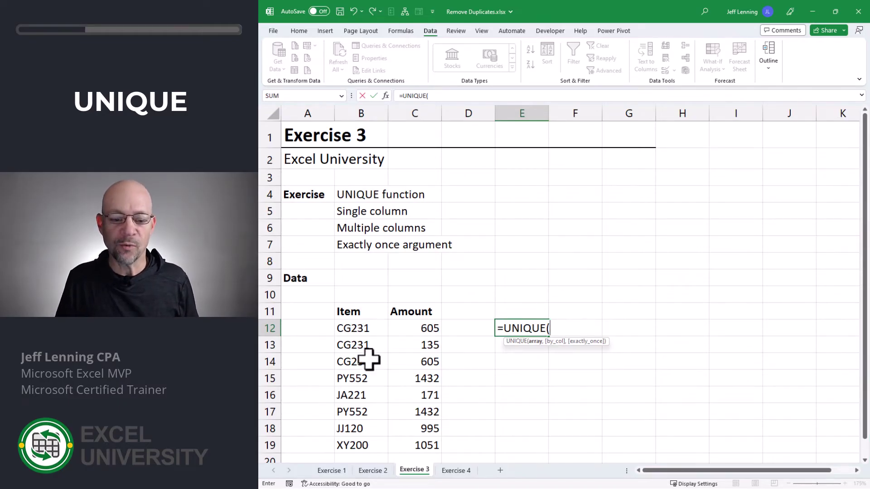
drag(353, 333, 358, 445)
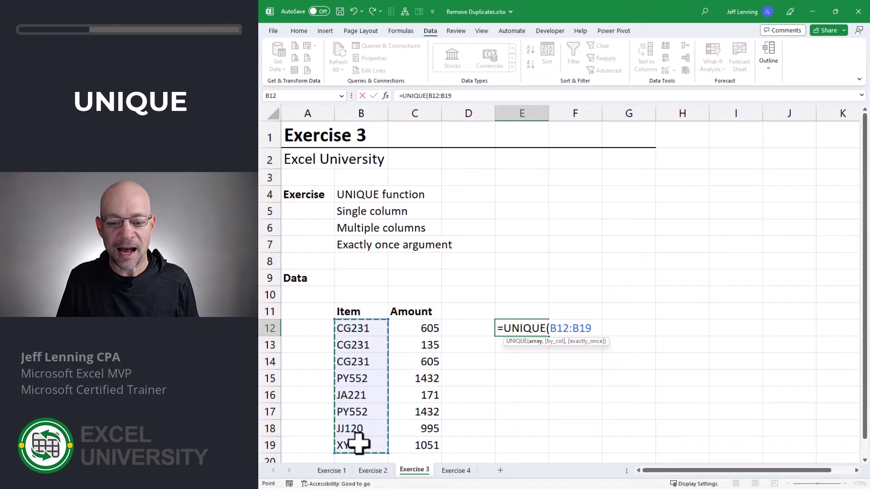
text())
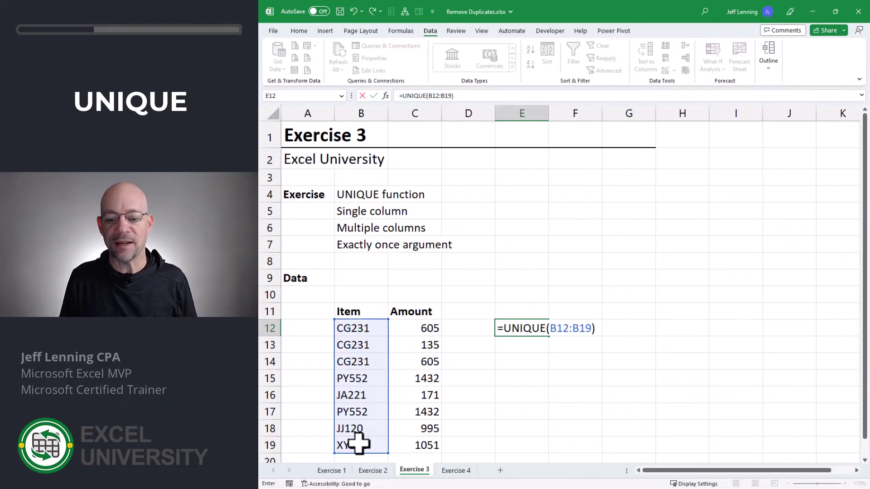
key(Return)
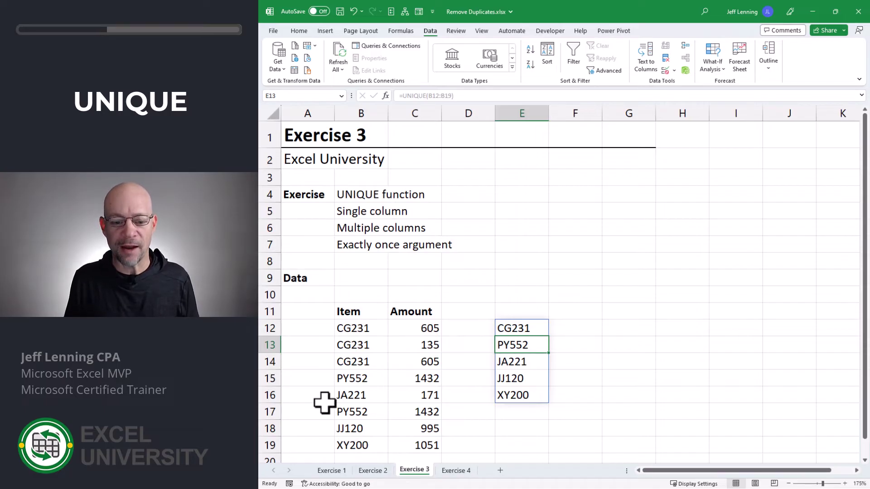
key(Up)
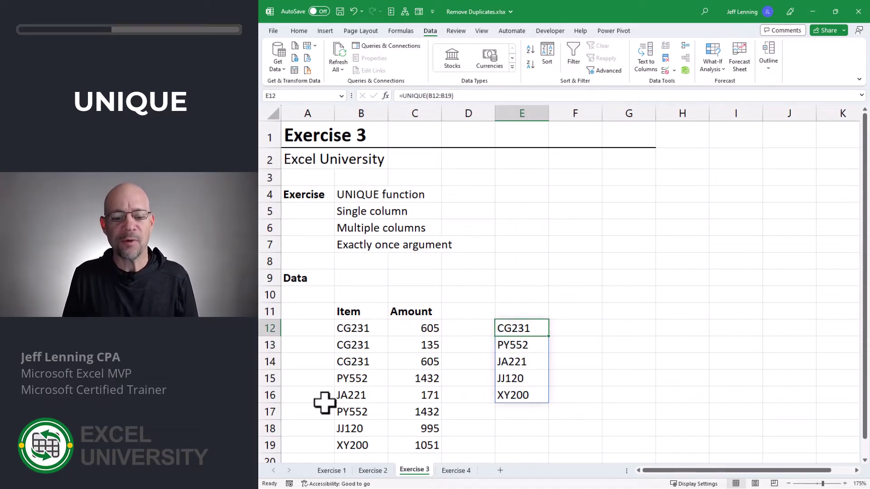
Step: Replace E12 with =UNIQUE(B12:C19) to spill six distinct Item and Amount pairs
key(Delete)
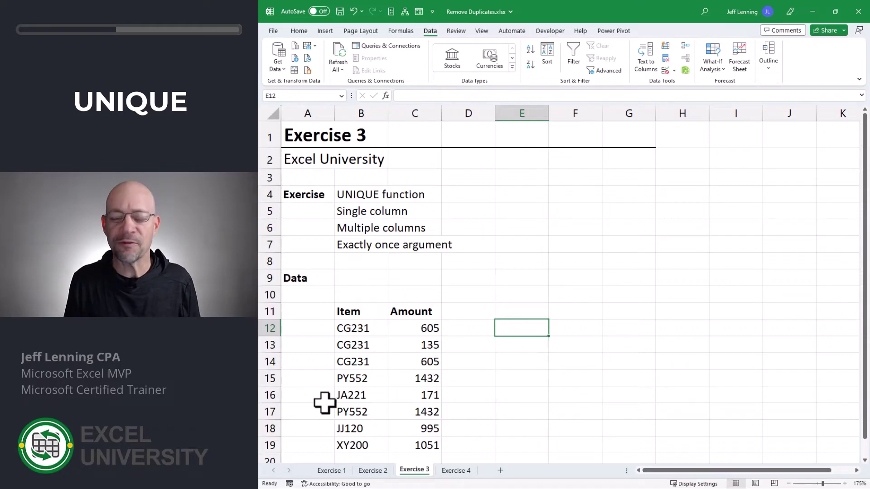
text(=uni)
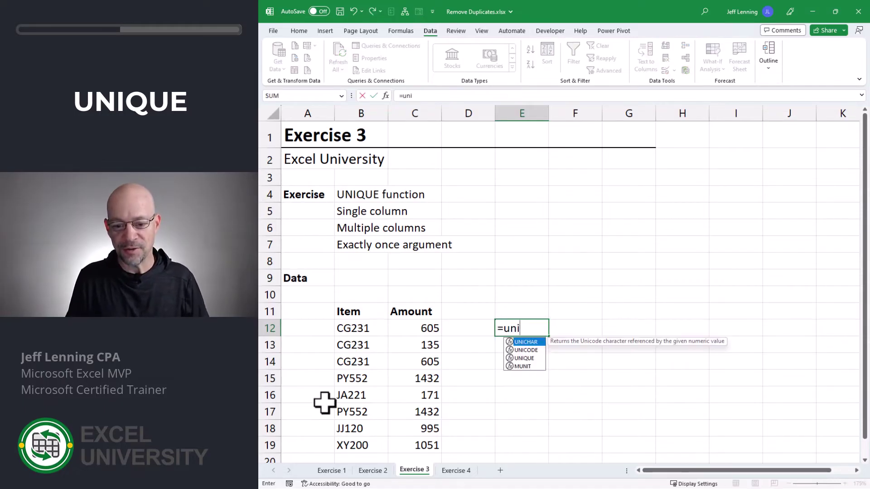
key(Down)
key(Down)
key(Tab)
drag(361, 328, 412, 443)
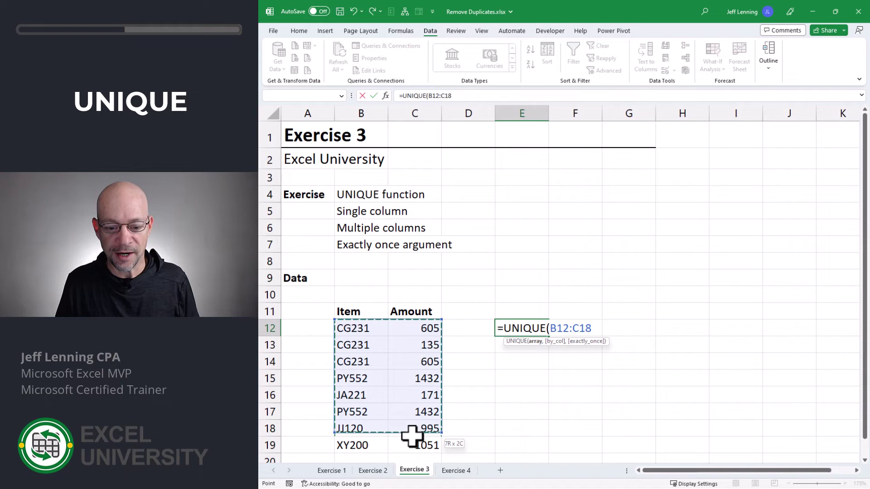
text())
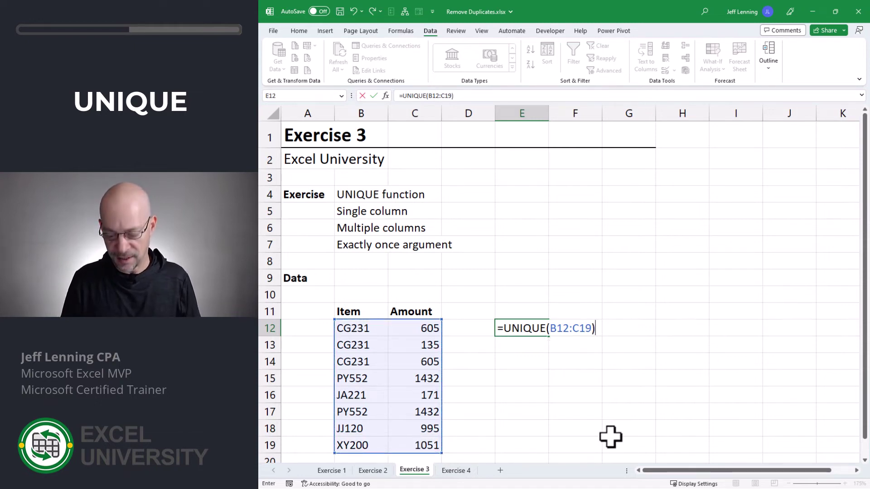
key(Return)
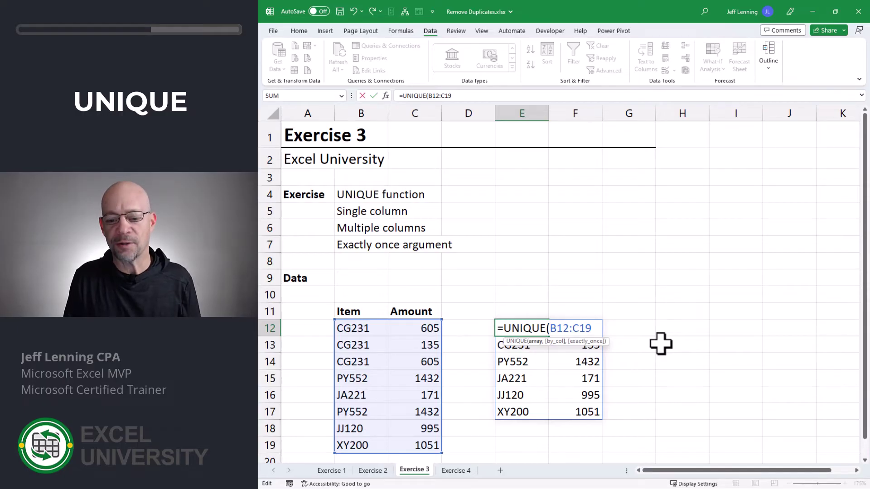
text(,)
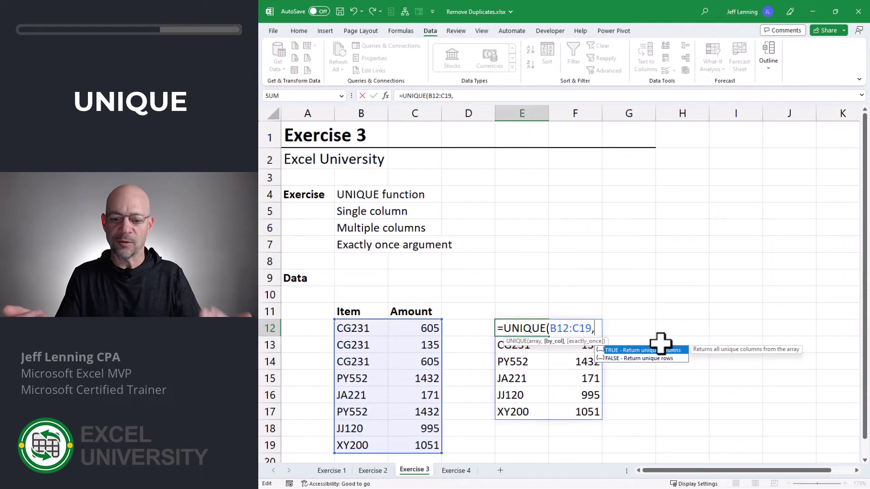
text(,TRUE)
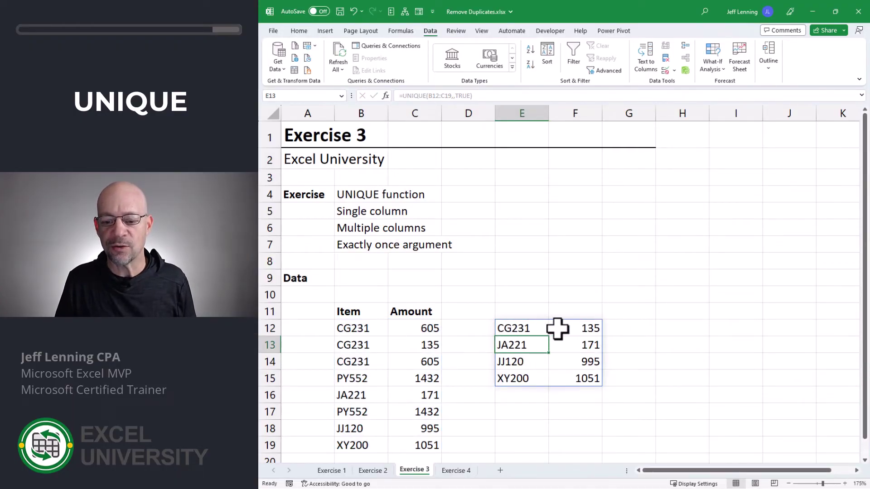
Step: Compare the single CG231 135 row against the two repeated CG231 605 rows
drag(365, 344, 412, 342)
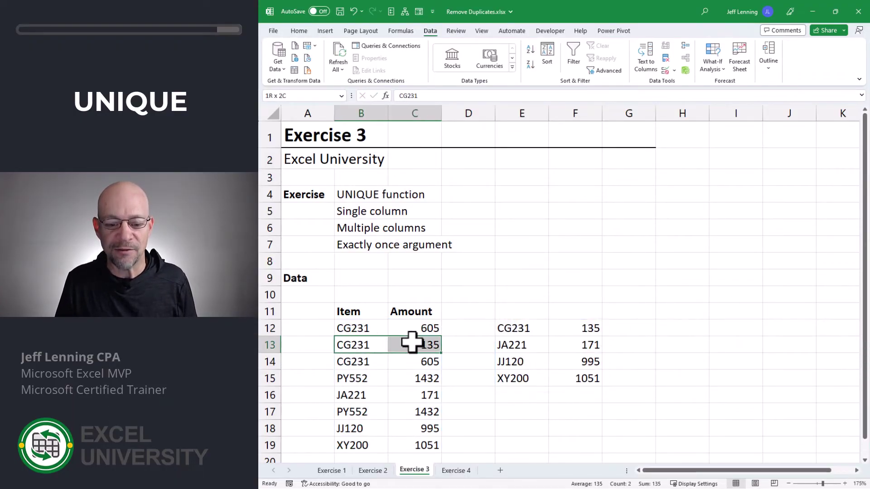
drag(359, 328, 396, 328)
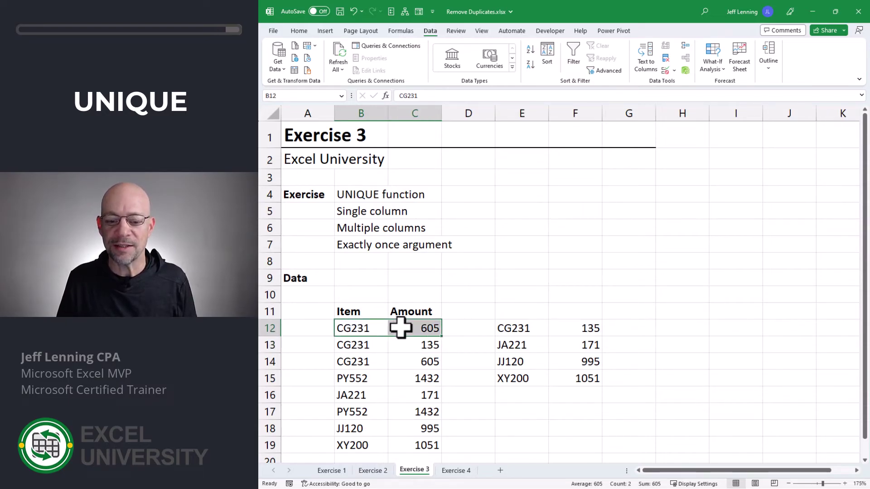
drag(361, 363, 412, 365)
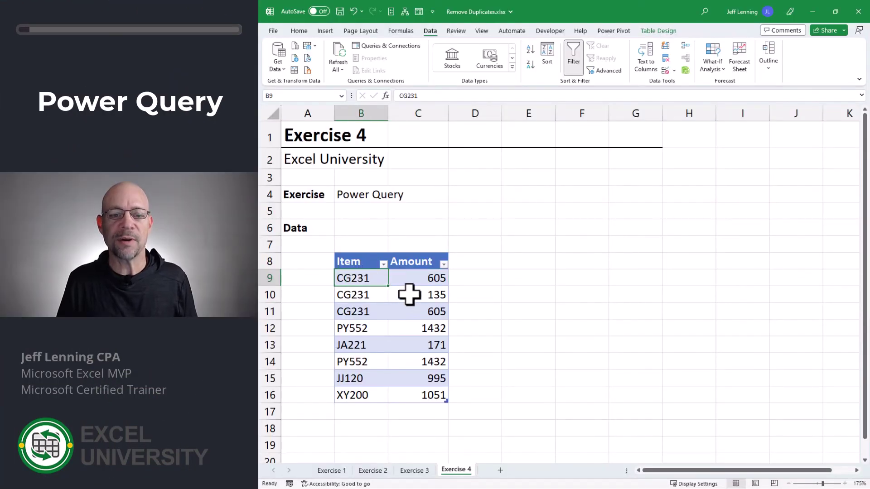
Step: Load the Exercise 4 Item/Amount table into Power Query Editor as Table1
click(295, 70)
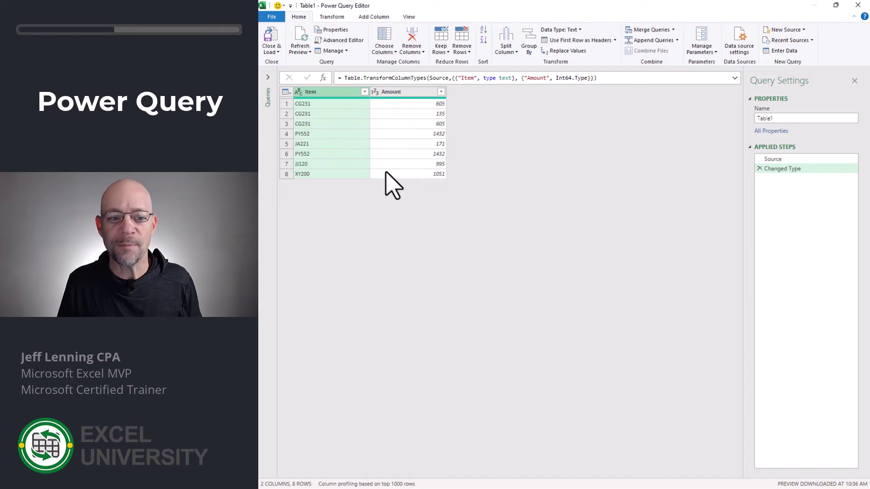
Step: Remove duplicates across both Item and Amount columns, leaving six distinct rows
click(462, 49)
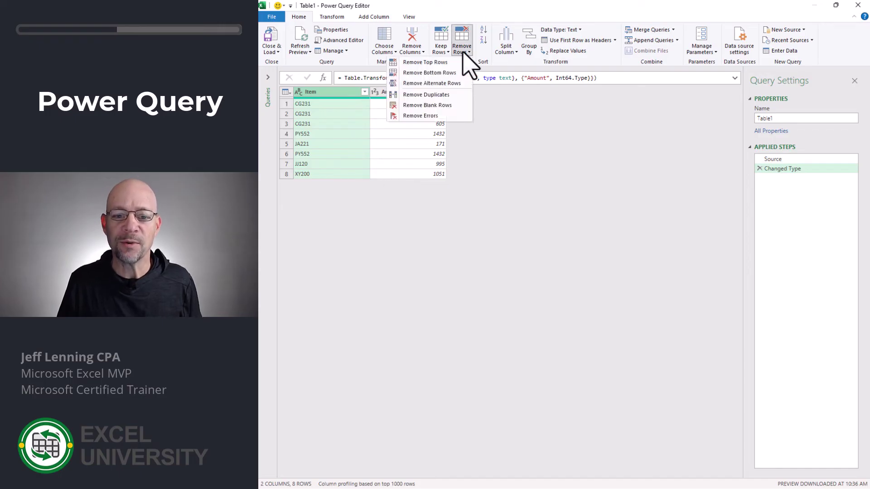
click(451, 95)
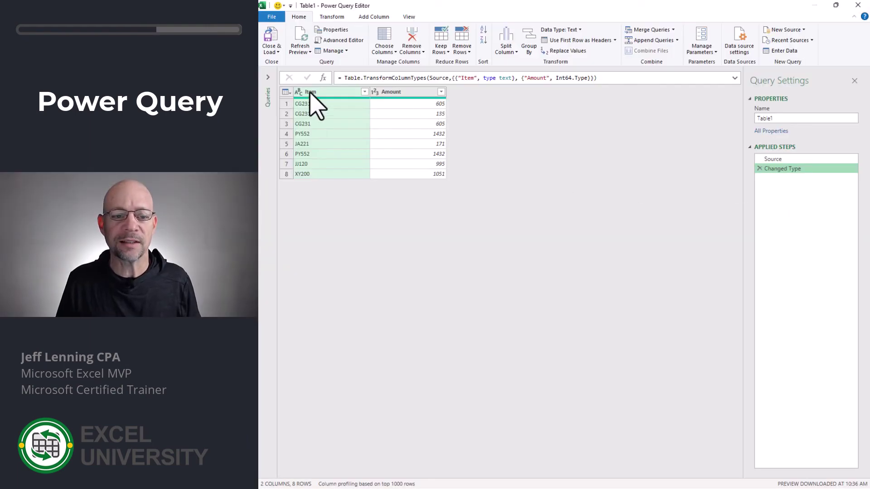
click(309, 92)
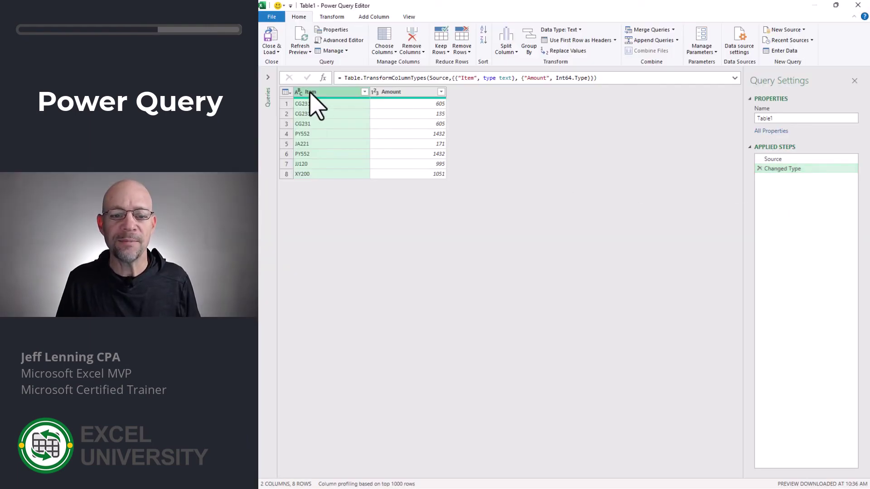
ctrl+click(400, 93)
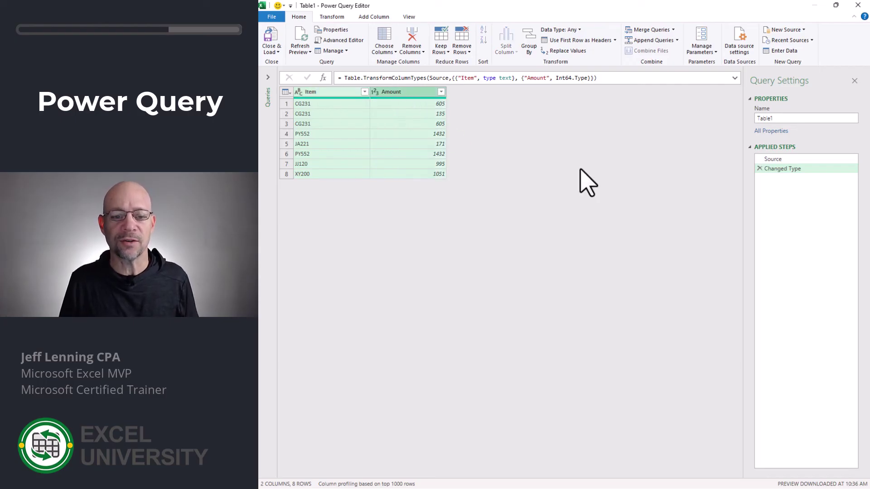
click(468, 52)
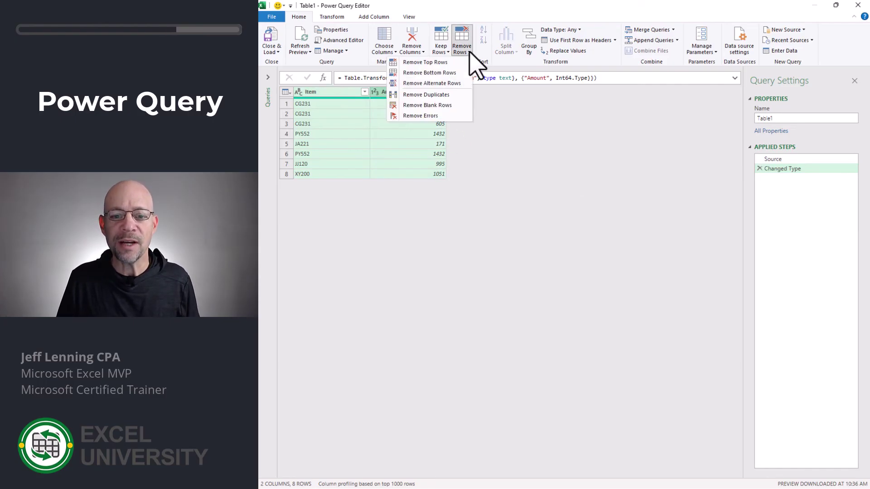
click(453, 95)
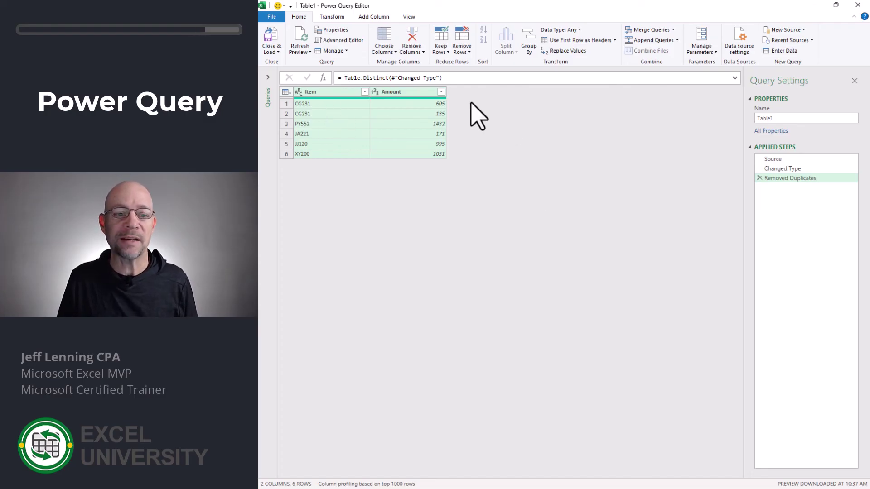
Step: Load the deduplicated Item/Amount query result to the existing worksheet at E8
click(270, 51)
click(284, 73)
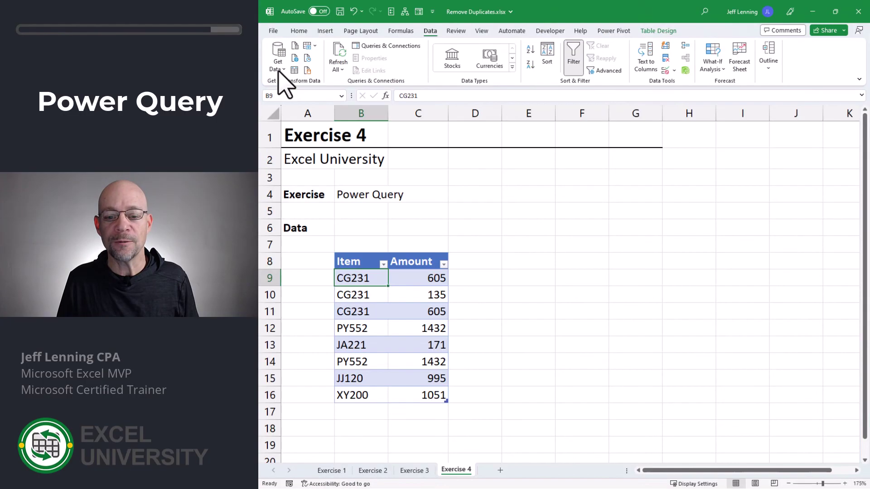
click(592, 299)
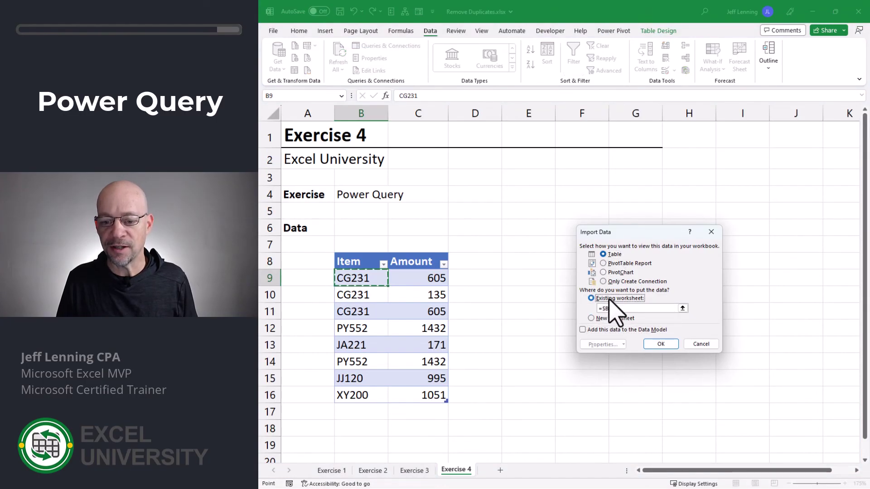
click(659, 344)
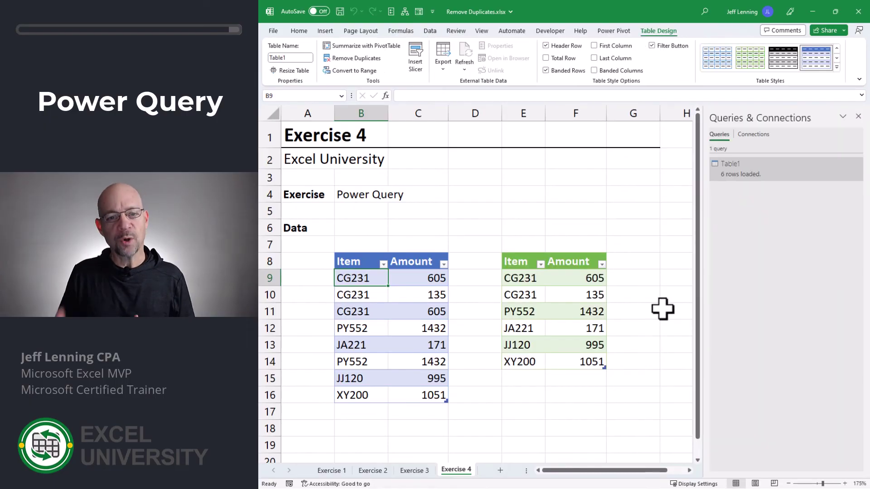